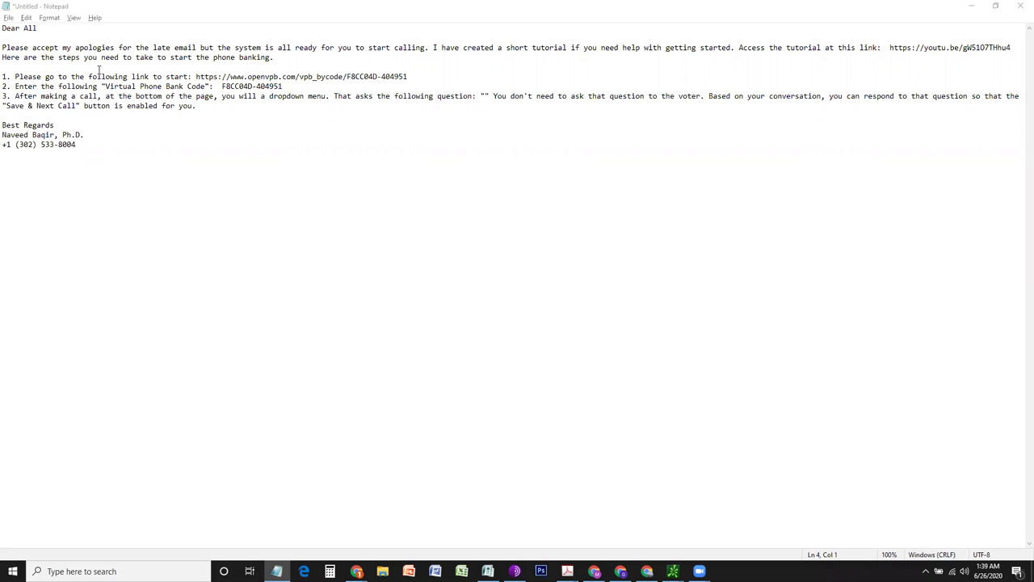
Copy the openvpb.com start link from line 1 of the Notepad instructions.
click(195, 76)
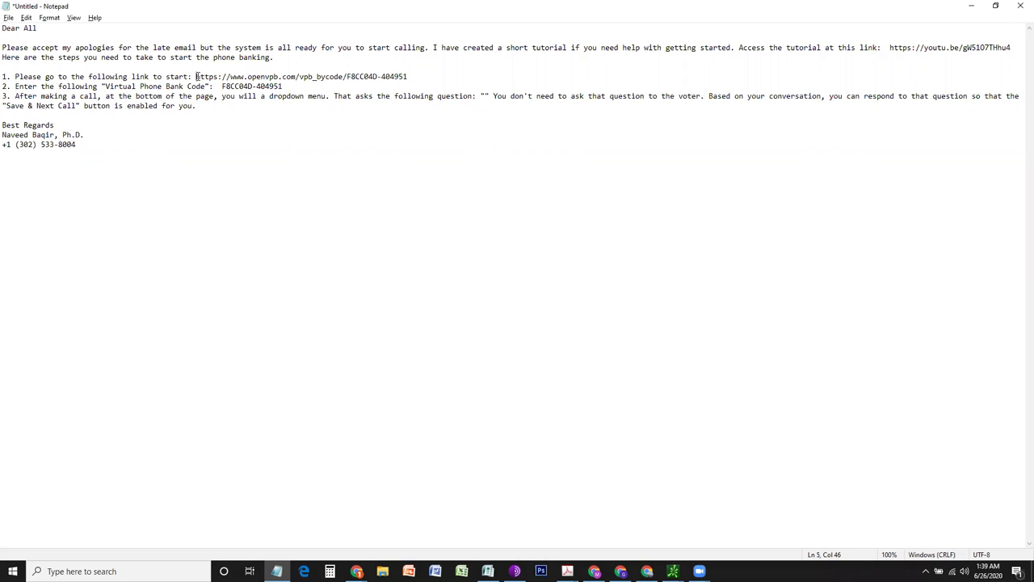
drag(196, 76, 411, 78)
key(ctrl+c)
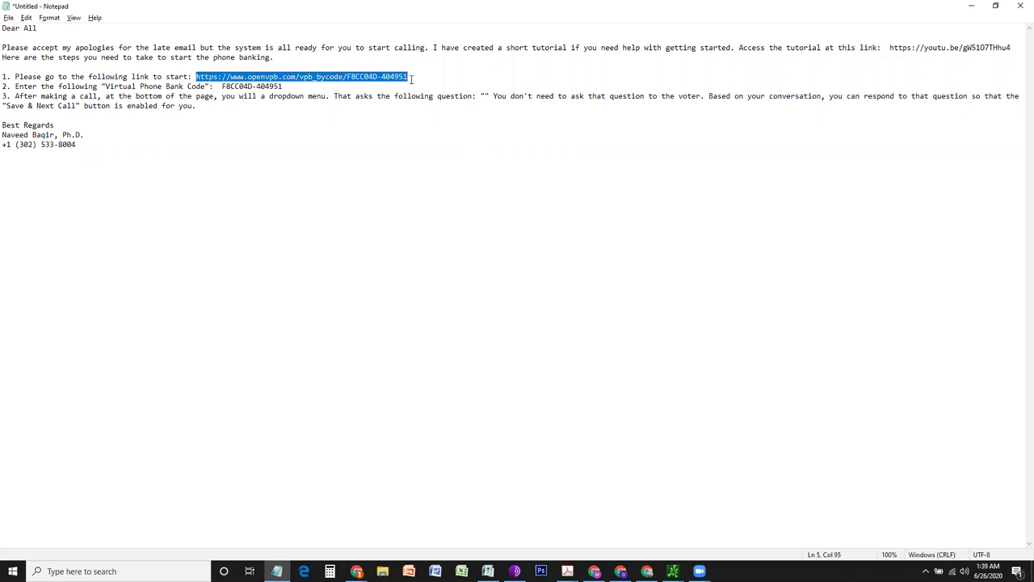
key(alt+Tab)
Load the copied OpenVPB start link in the incognito Chrome window.
key(alt+Tab)
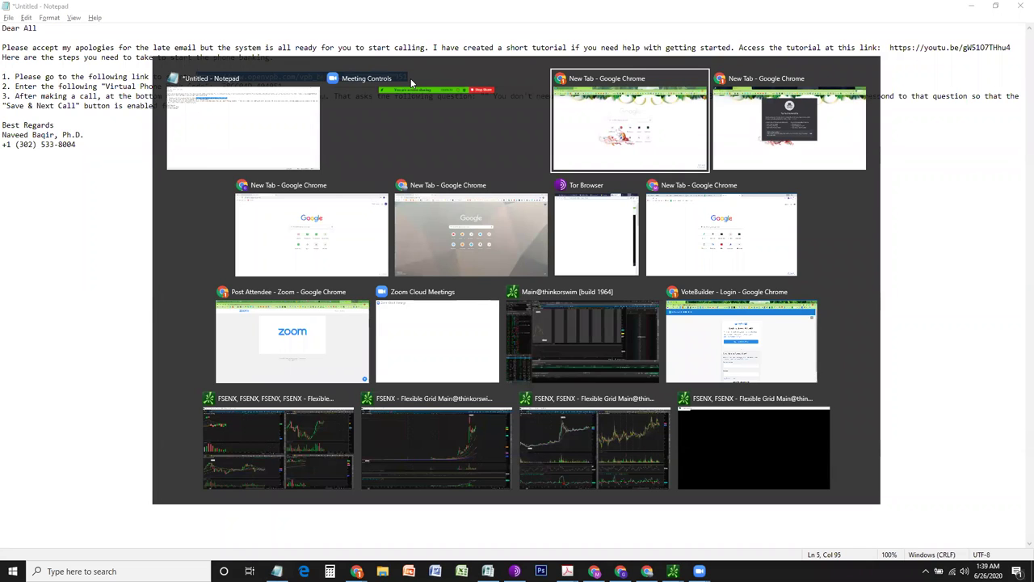
key(alt+Tab)
key(ctrl+v)
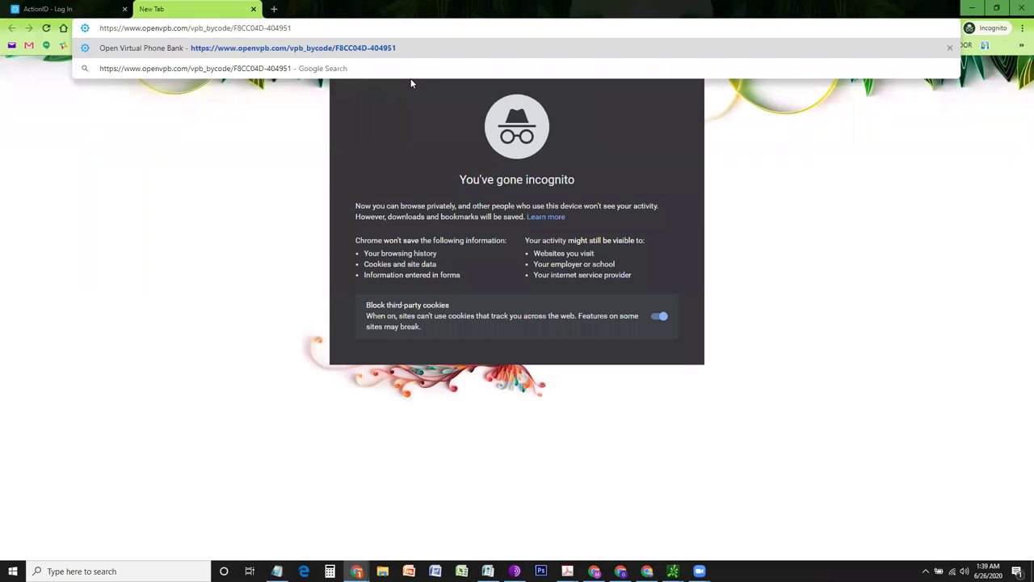
key(Return)
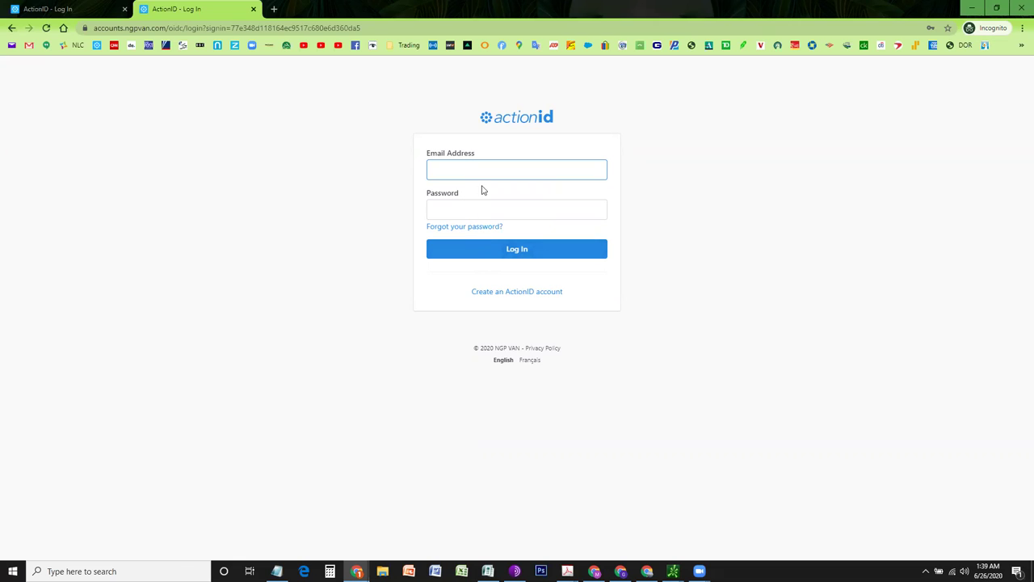
click(533, 296)
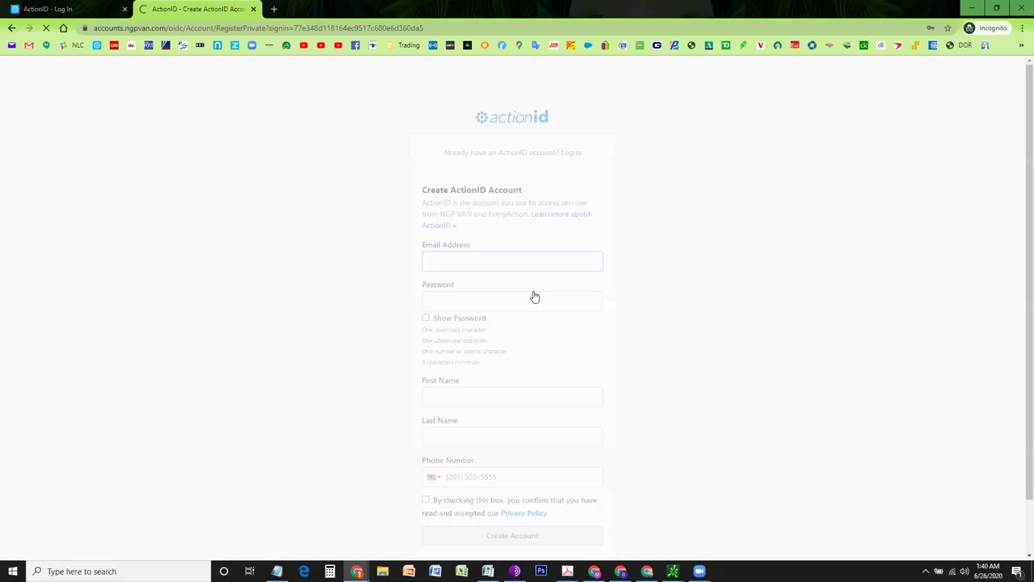
scroll(533, 295, down, 1)
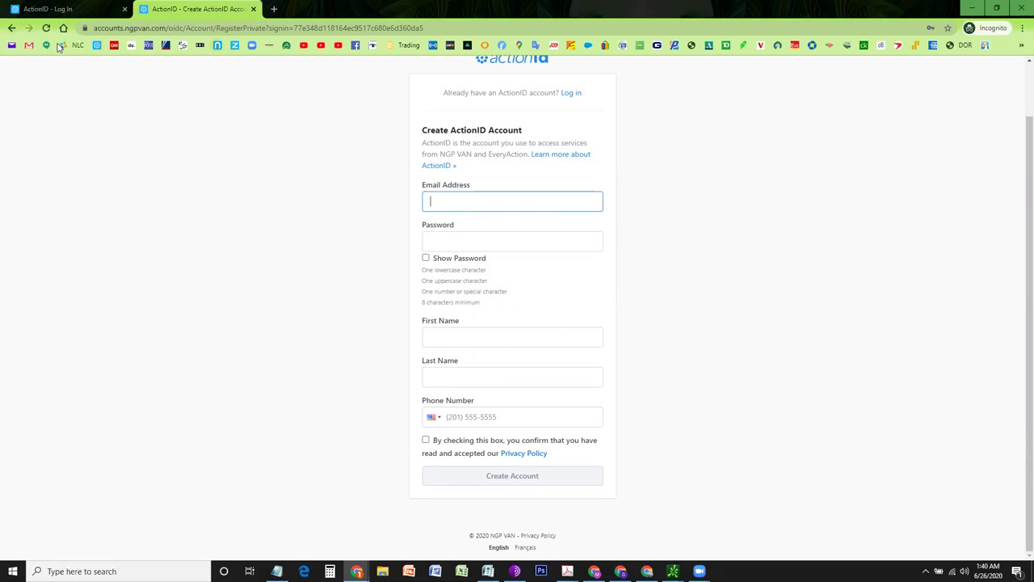
click(12, 27)
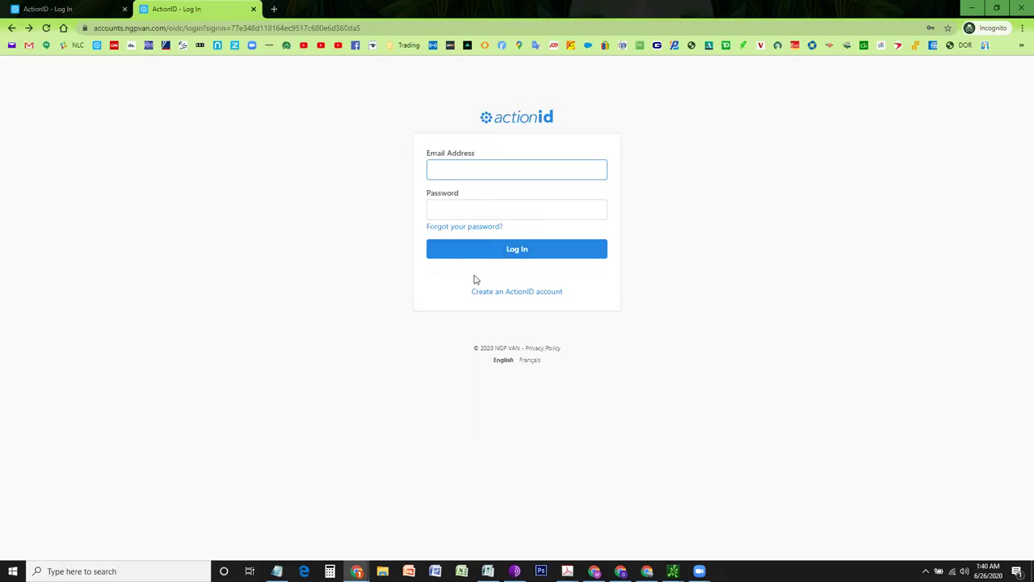
Paste the vpb_bycode phone bank link into the new Chrome tab's address bar.
key(alt+Tab)
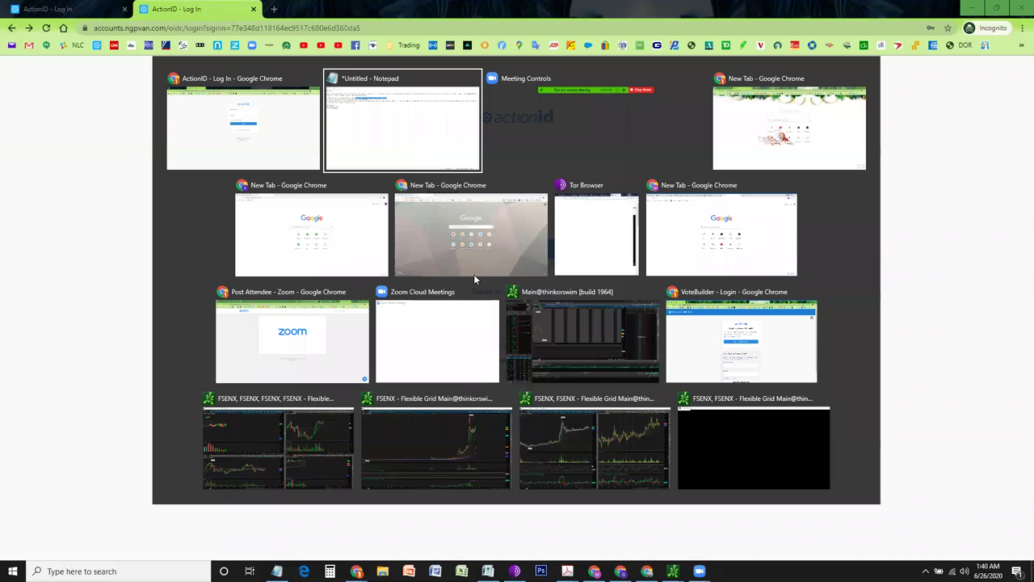
key(Tab)
key(Tab)
key(ctrl+v)
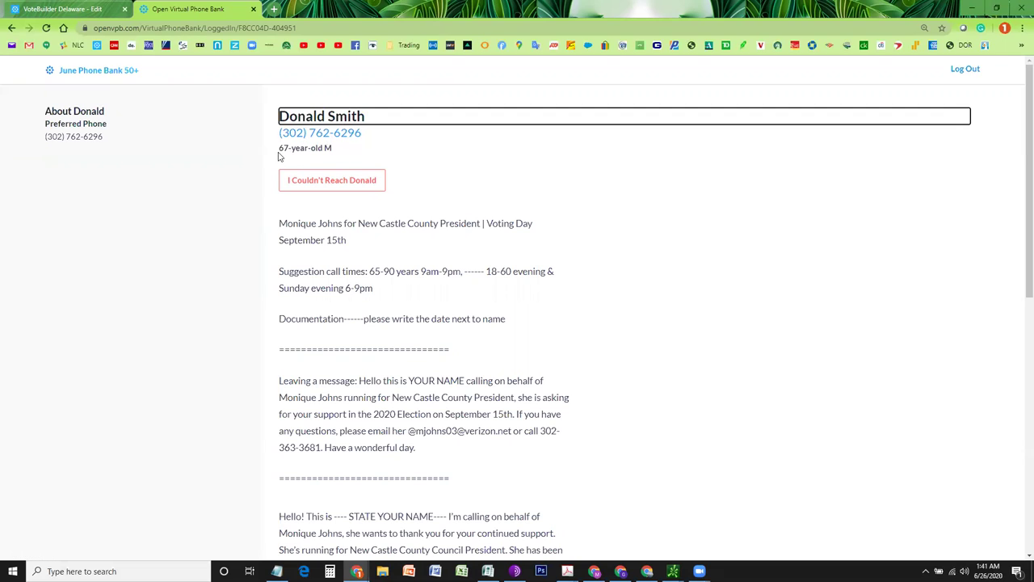
drag(280, 152, 326, 148)
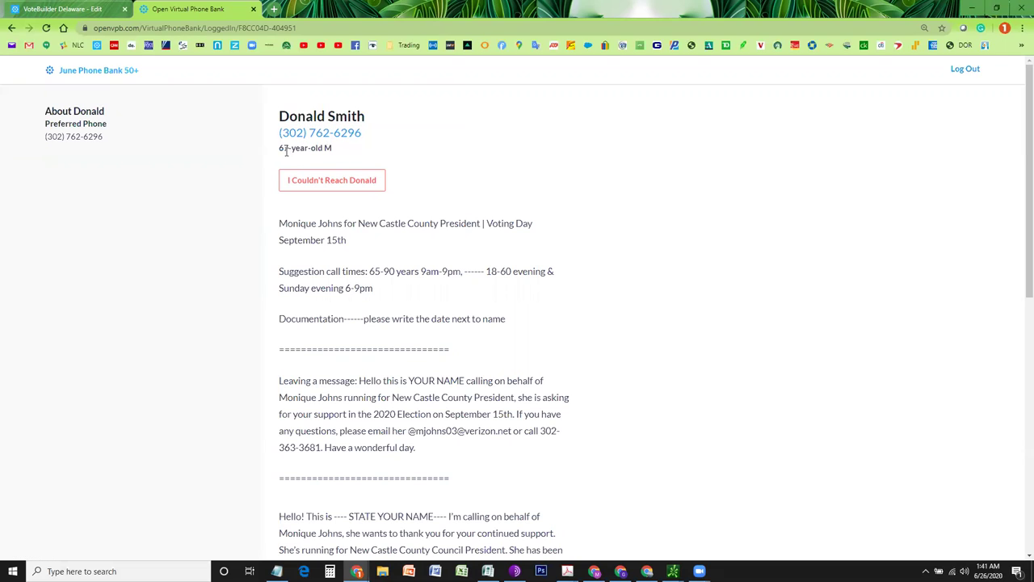
click(329, 149)
scroll(279, 253, down, 1)
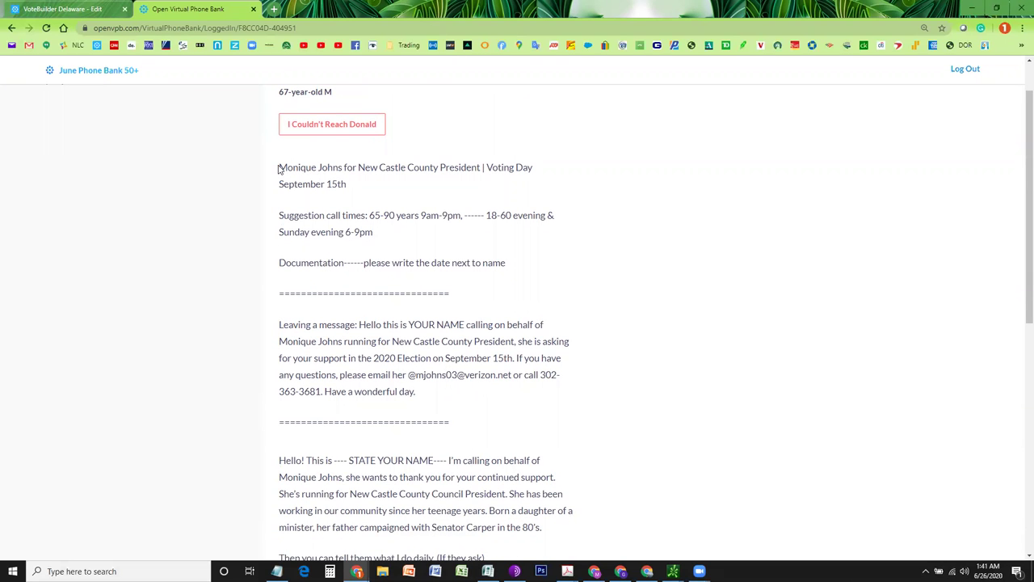
drag(278, 168, 510, 263)
click(511, 263)
scroll(510, 263, down, 2)
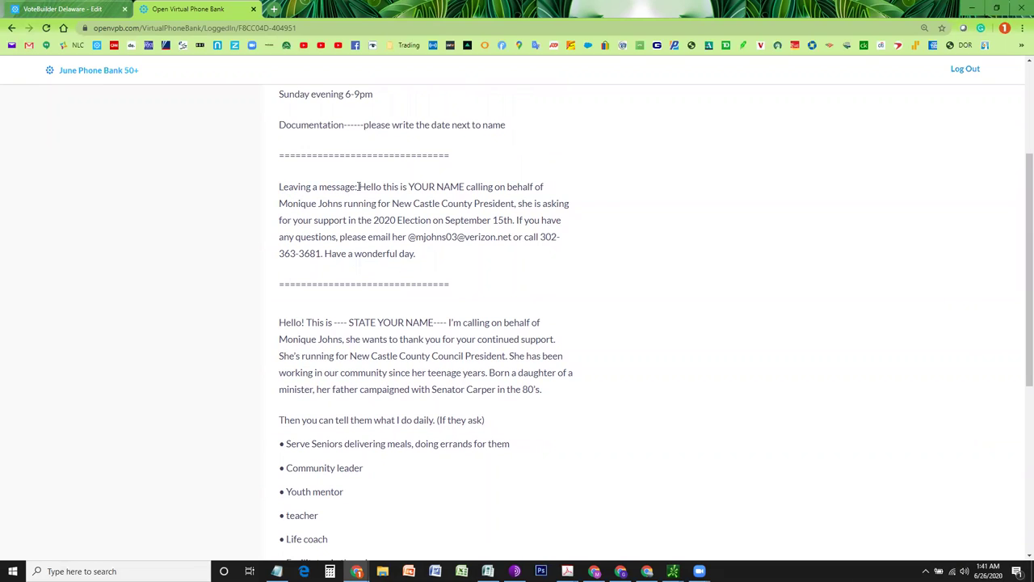
drag(361, 186, 426, 255)
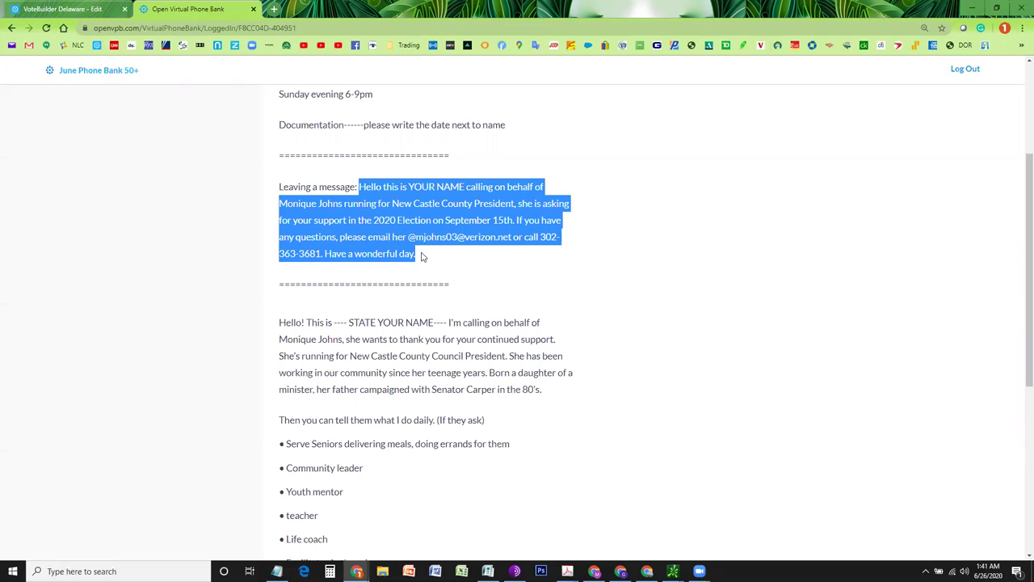
scroll(422, 257, down, 3)
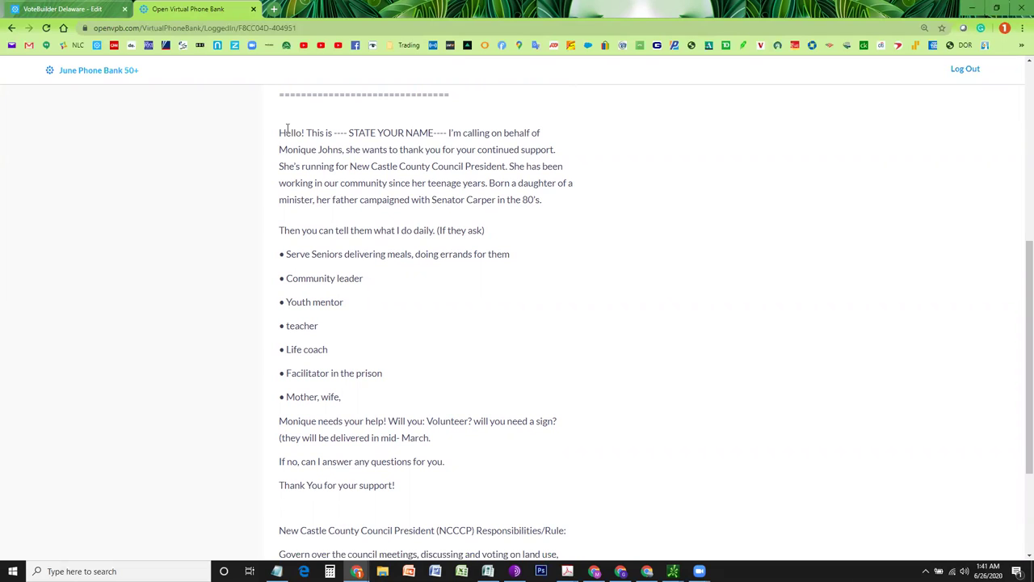
drag(282, 132, 409, 393)
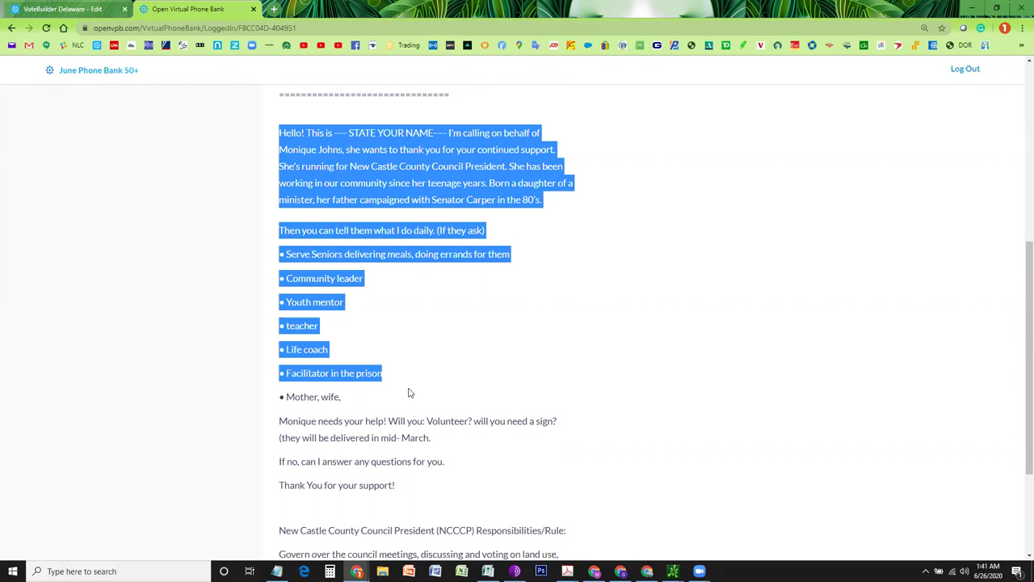
scroll(408, 392, down, 2)
scroll(409, 393, down, 1)
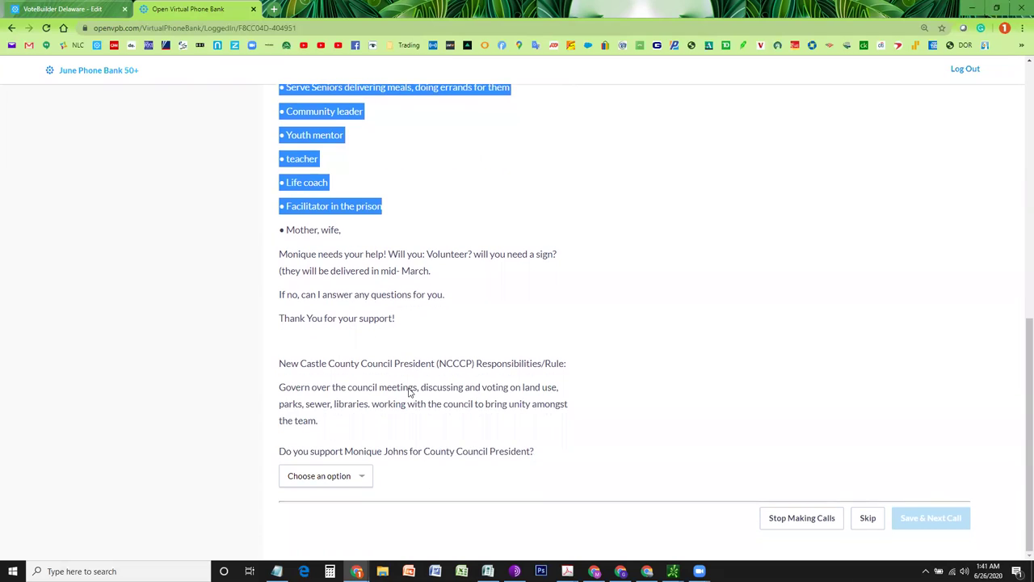
click(380, 245)
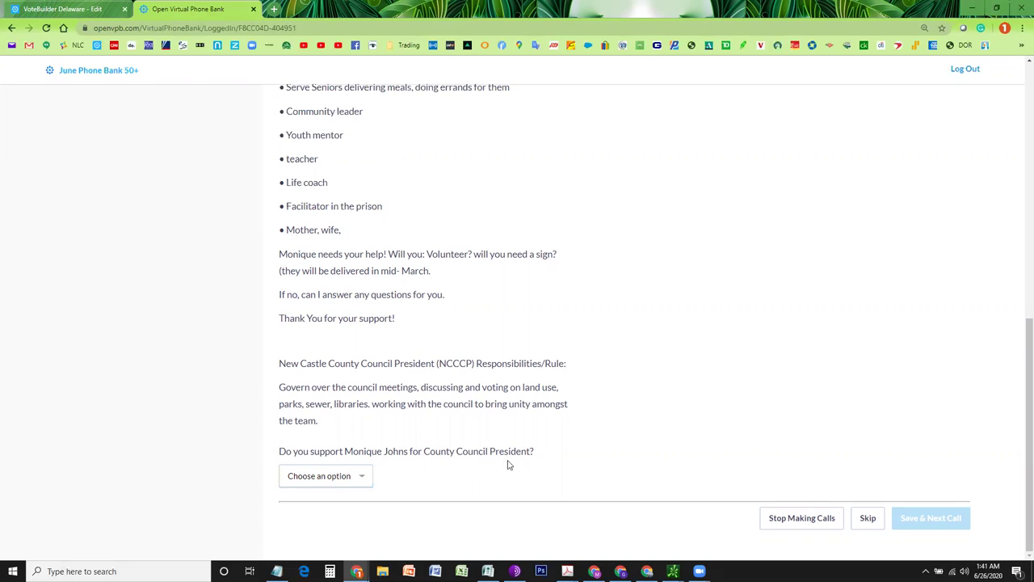
click(363, 477)
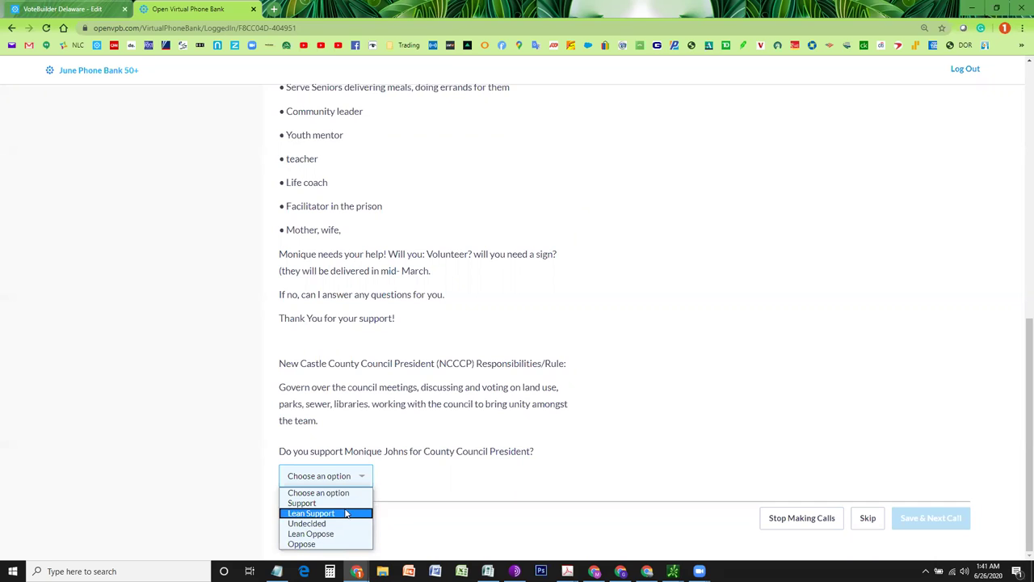
click(348, 504)
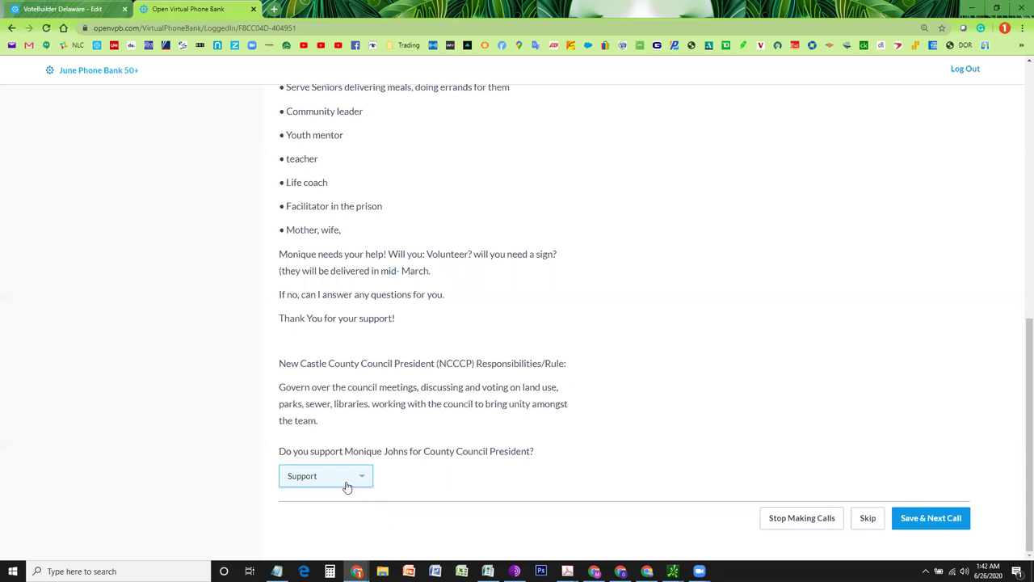
click(902, 520)
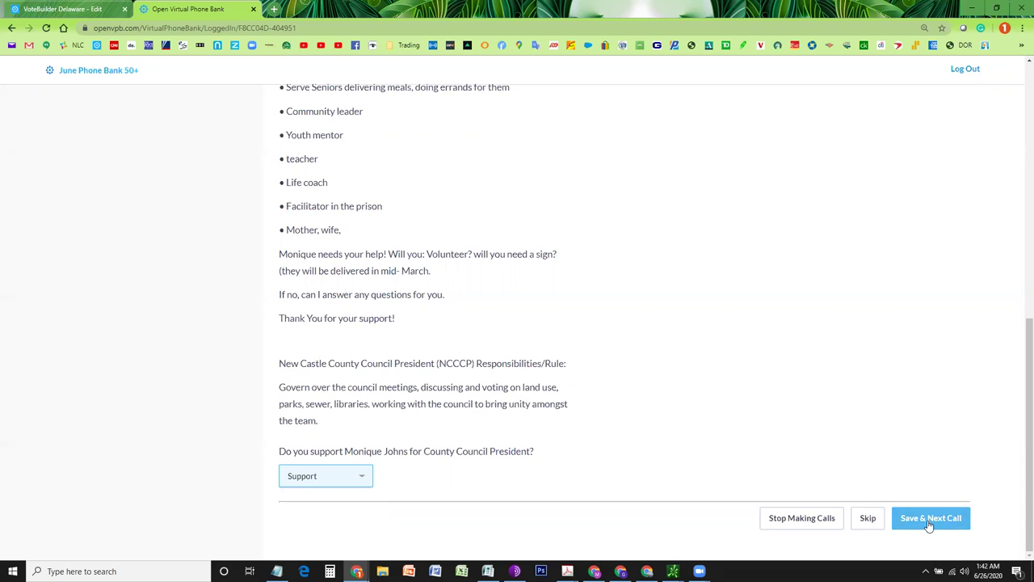
click(928, 527)
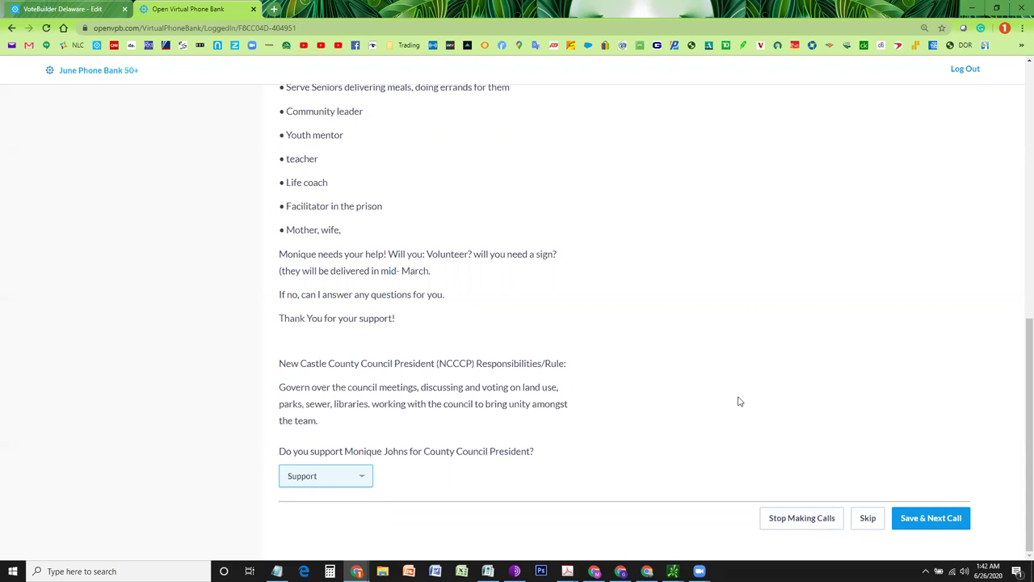
scroll(739, 400, up, 2)
scroll(737, 401, up, 3)
scroll(738, 402, up, 2)
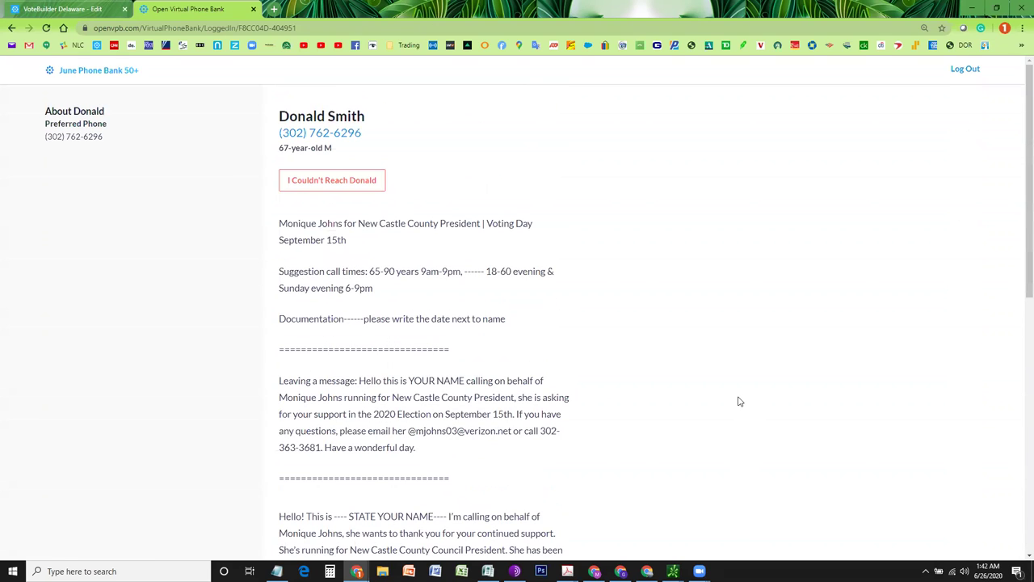